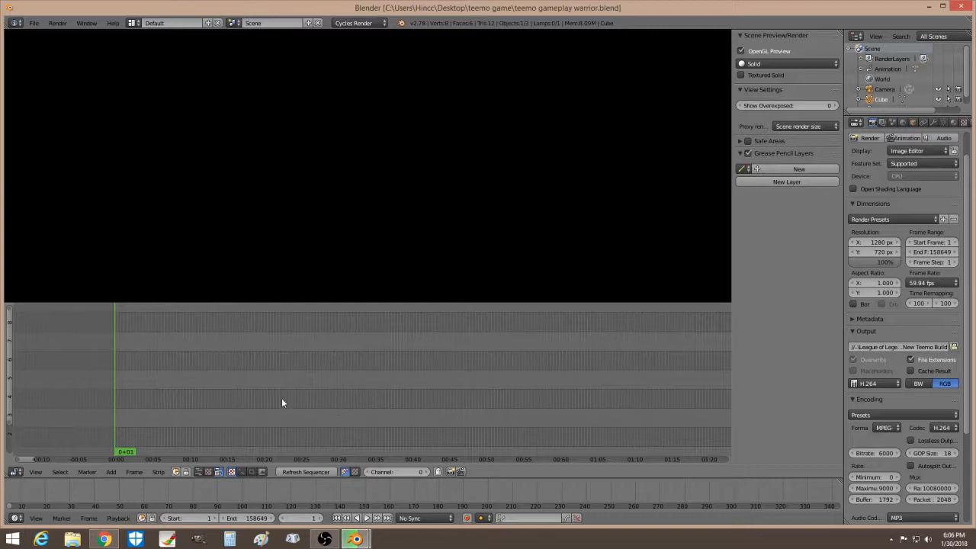
# Add the movie "Spring Festival of LXs (SF10) 2015 song.mp4" from the Desktop folder as a strip in the sequencer.
pyautogui.click(111, 472)
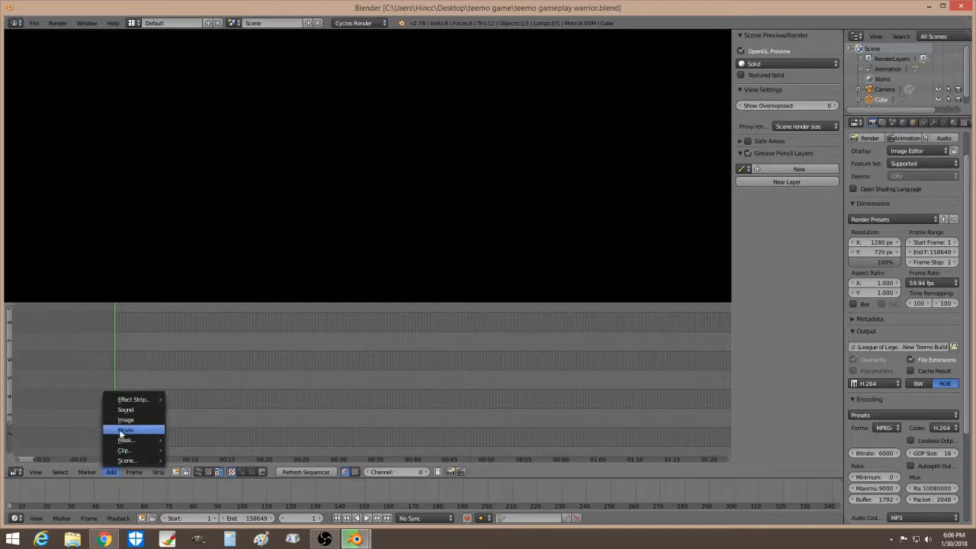
pyautogui.click(114, 431)
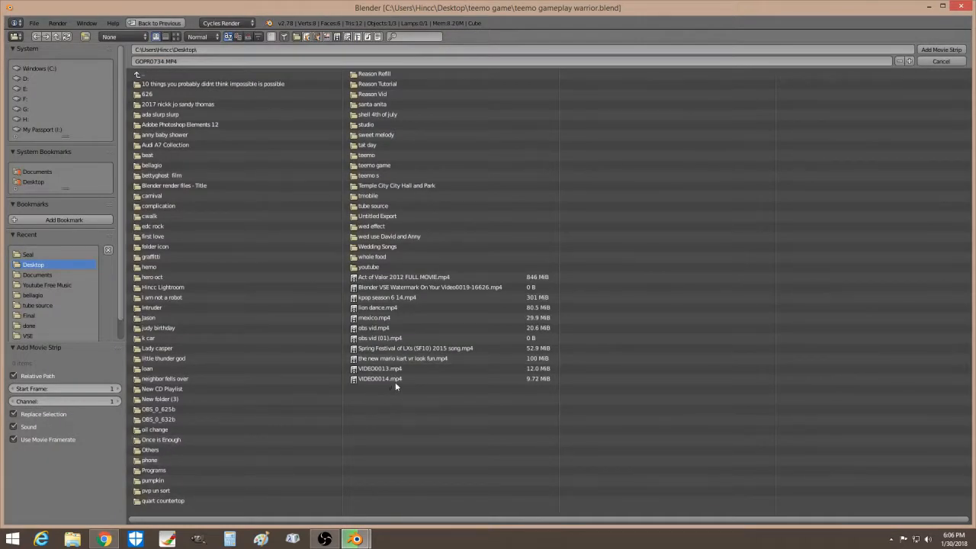
pyautogui.click(412, 349)
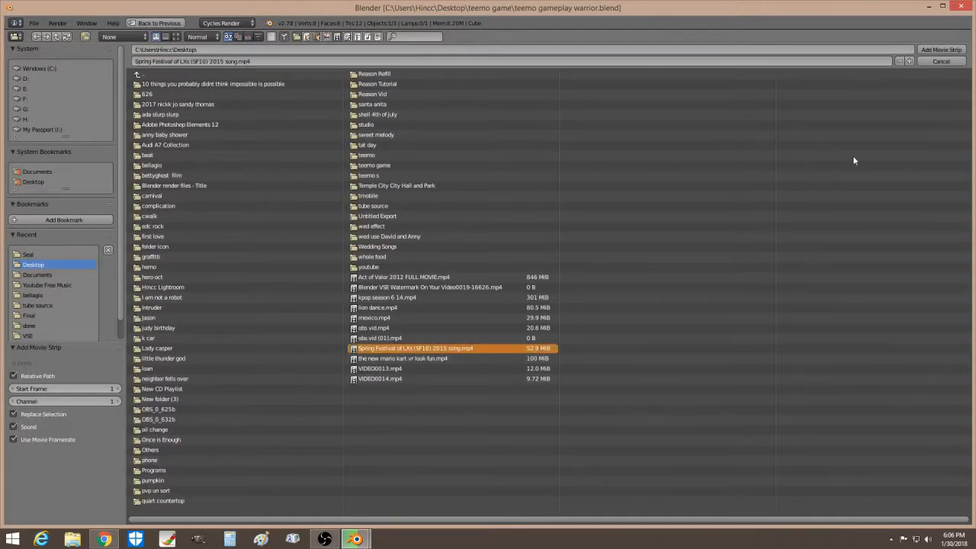
pyautogui.click(930, 50)
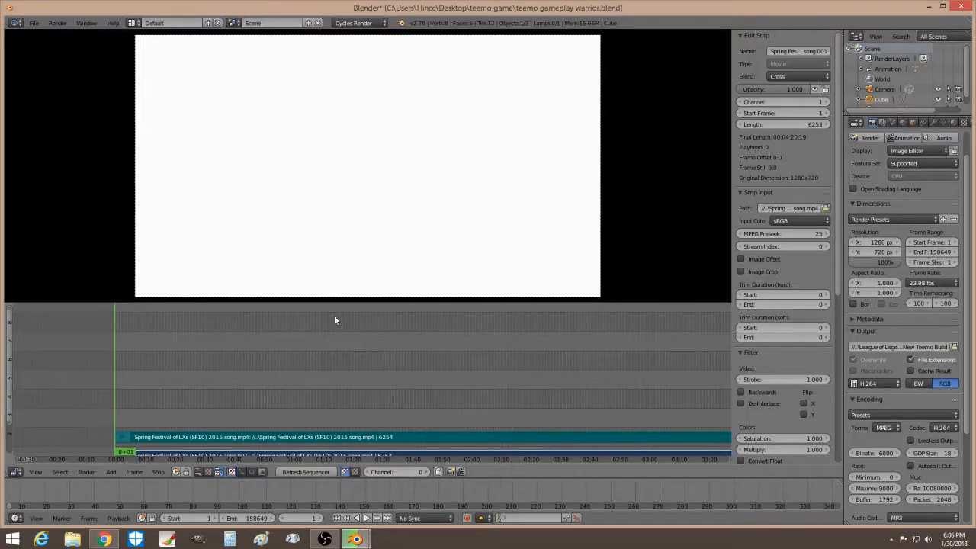
# Move the playhead to 25+17, at the shot of the colored cars lined up along the street.
pyautogui.click(119, 406)
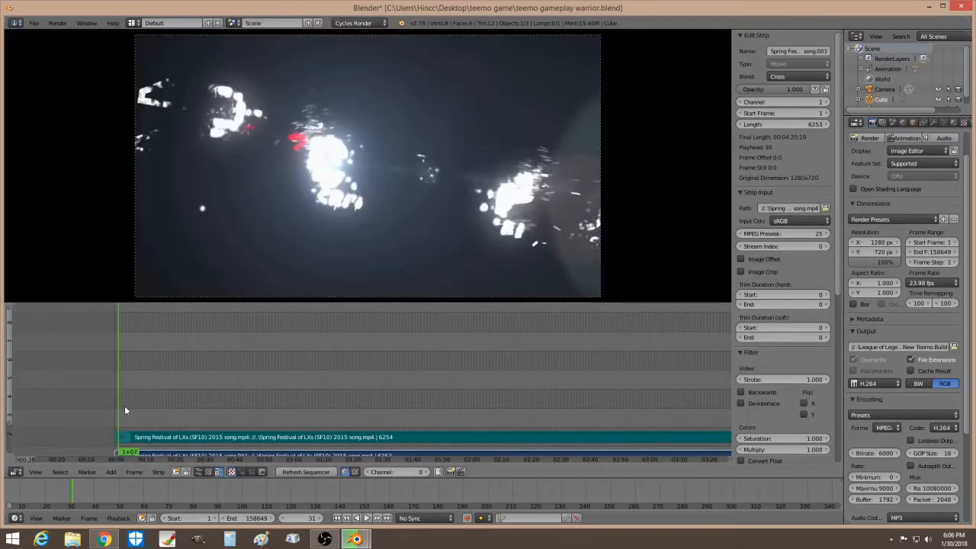
pyautogui.moveTo(128, 406); pyautogui.dragTo(169, 406)
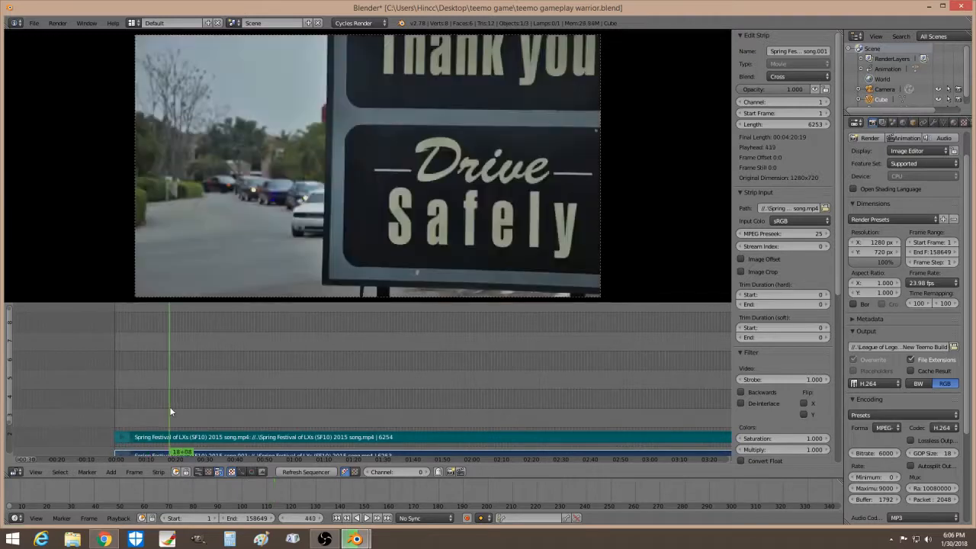
pyautogui.click(190, 404)
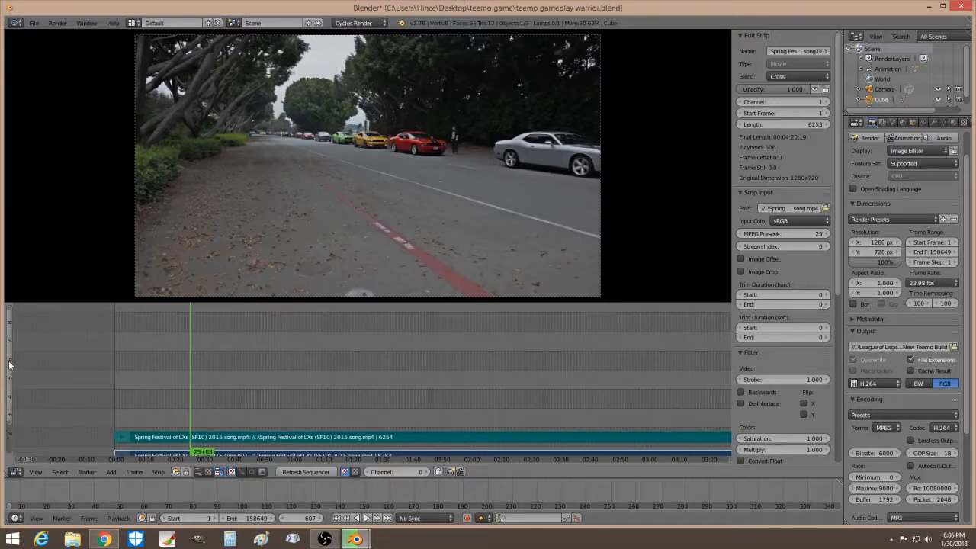
pyautogui.moveTo(9, 362); pyautogui.dragTo(8, 384)
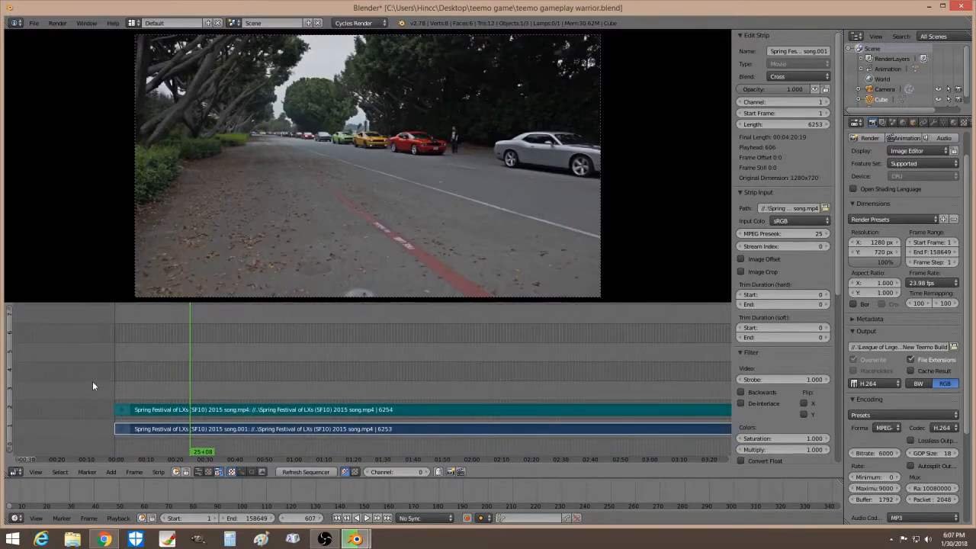
pyautogui.click(207, 433)
pyautogui.click(191, 382)
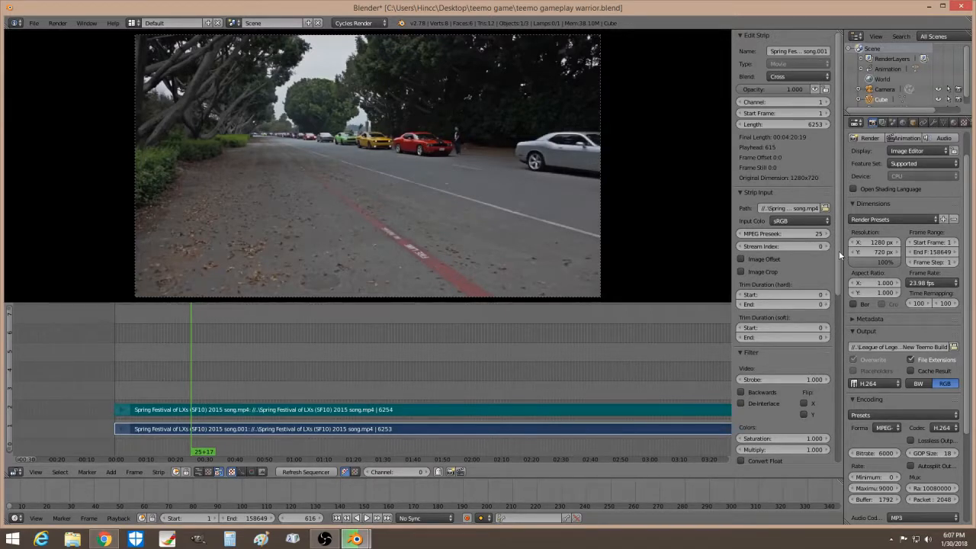
# Add a Hue Correct modifier to the movie strip.
pyautogui.scroll(-4, 839, 251)
pyautogui.scroll(-5, 809, 366)
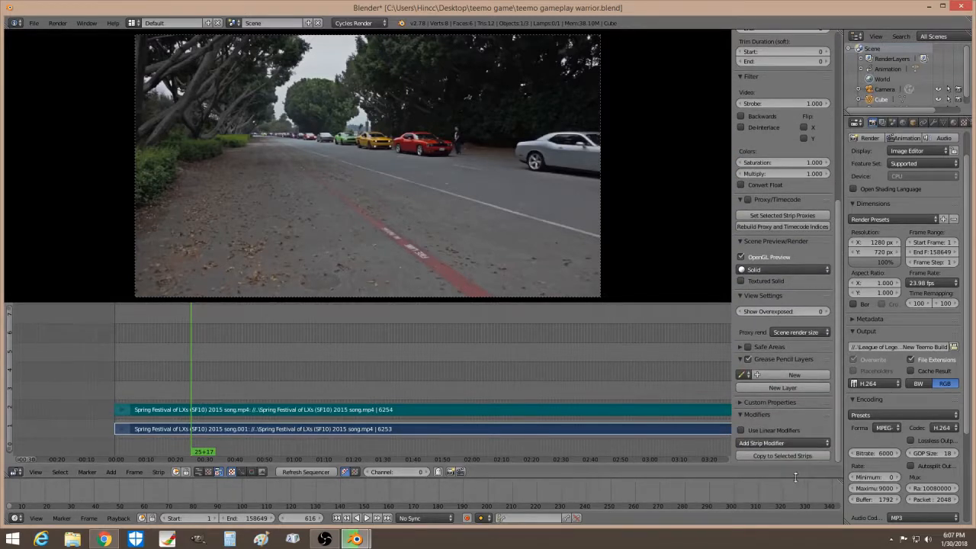
pyautogui.click(767, 442)
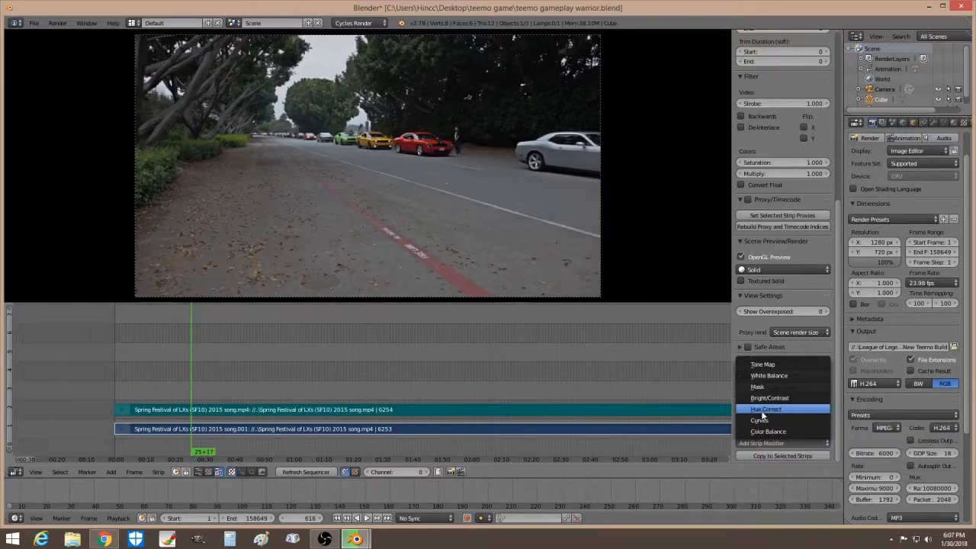
pyautogui.click(763, 410)
pyautogui.scroll(-5, 780, 395)
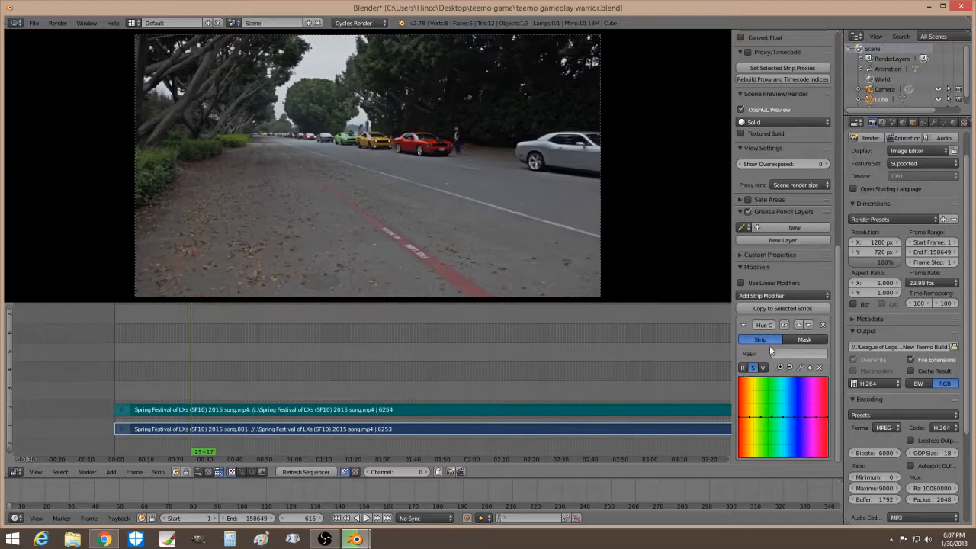
pyautogui.click(773, 296)
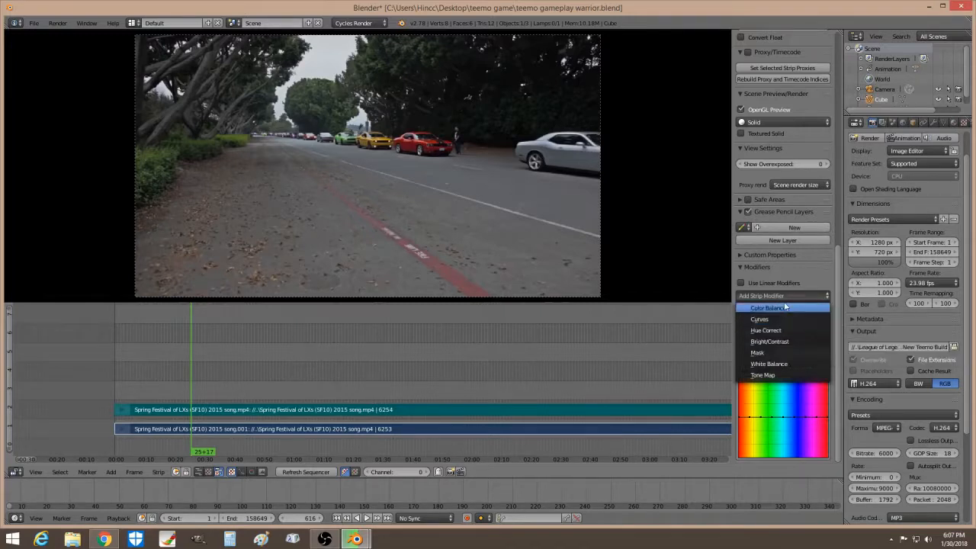
pyautogui.click(784, 296)
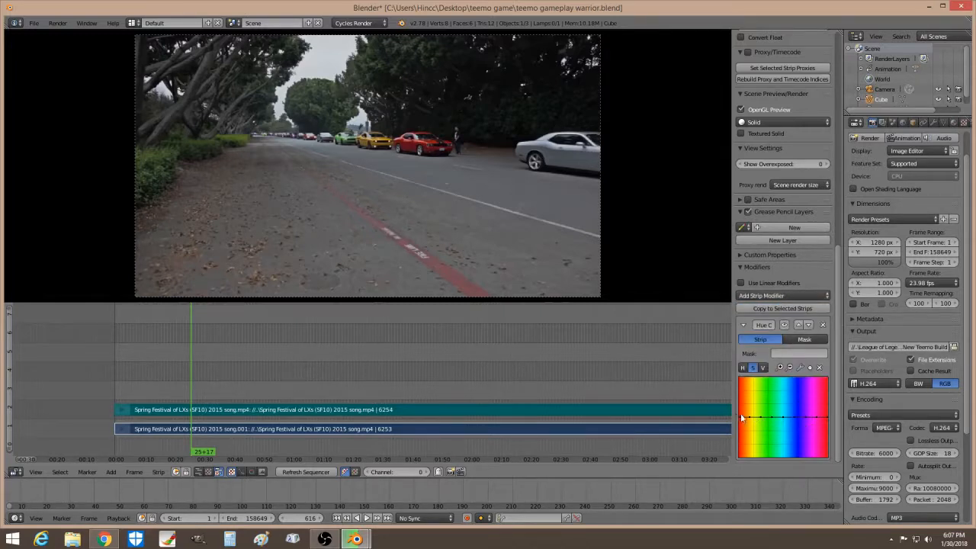
# Lower all points of the Hue Correct saturation curve to the bottom to turn the footage black and white.
pyautogui.moveTo(741, 417); pyautogui.dragTo(748, 457)
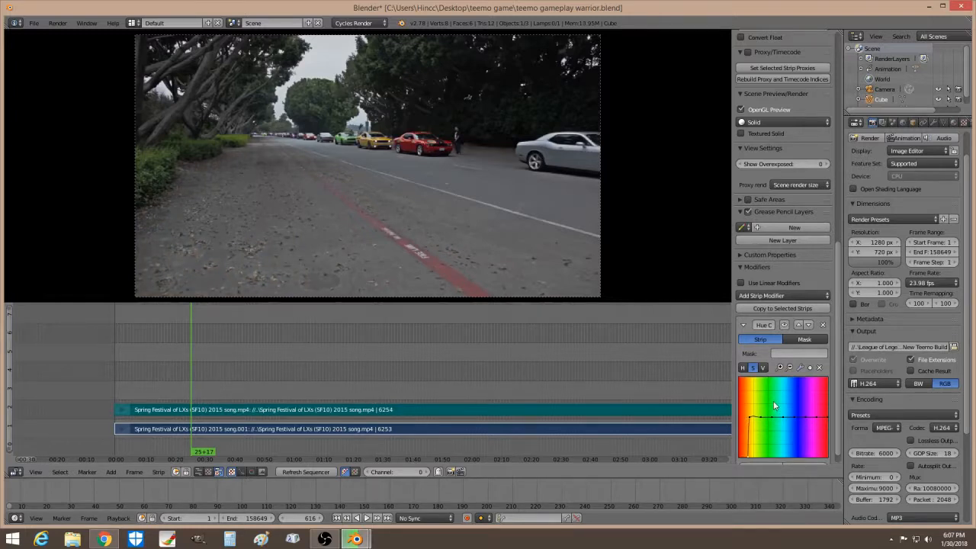
pyautogui.moveTo(759, 418); pyautogui.dragTo(768, 456)
pyautogui.moveTo(751, 420); pyautogui.dragTo(757, 456)
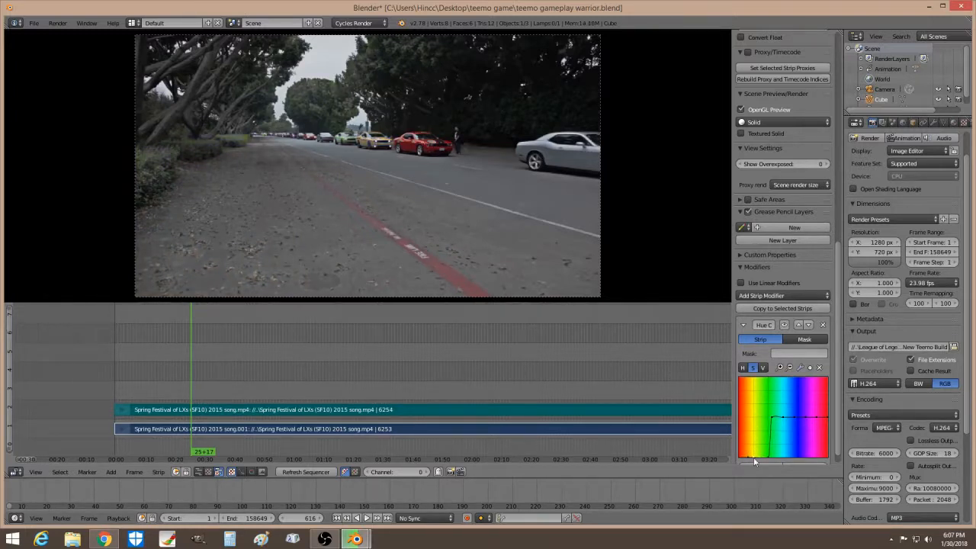
pyautogui.moveTo(772, 418); pyautogui.dragTo(783, 456)
pyautogui.moveTo(782, 416); pyautogui.dragTo(797, 456)
pyautogui.moveTo(812, 417); pyautogui.dragTo(814, 457)
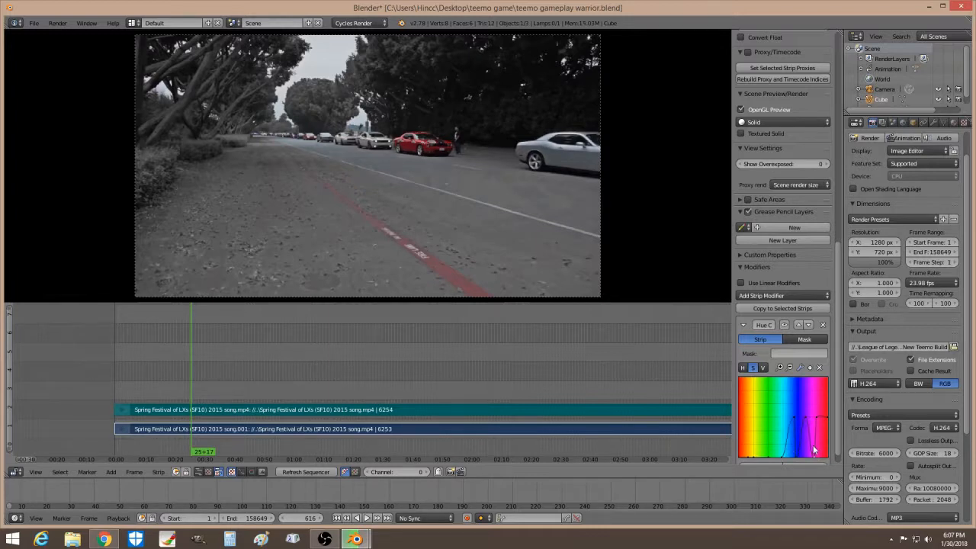
pyautogui.moveTo(793, 417); pyautogui.dragTo(798, 457)
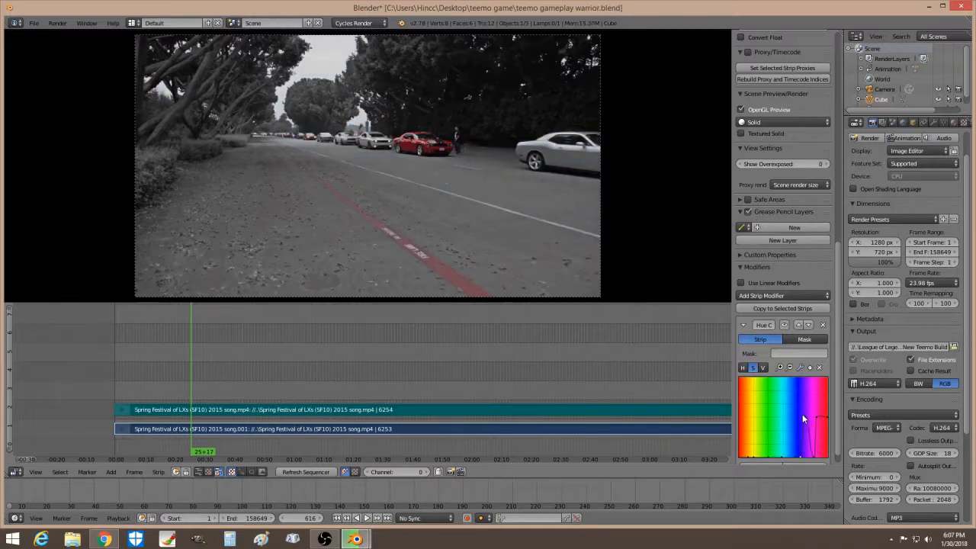
pyautogui.moveTo(805, 417); pyautogui.dragTo(823, 458)
pyautogui.moveTo(829, 418); pyautogui.dragTo(826, 449)
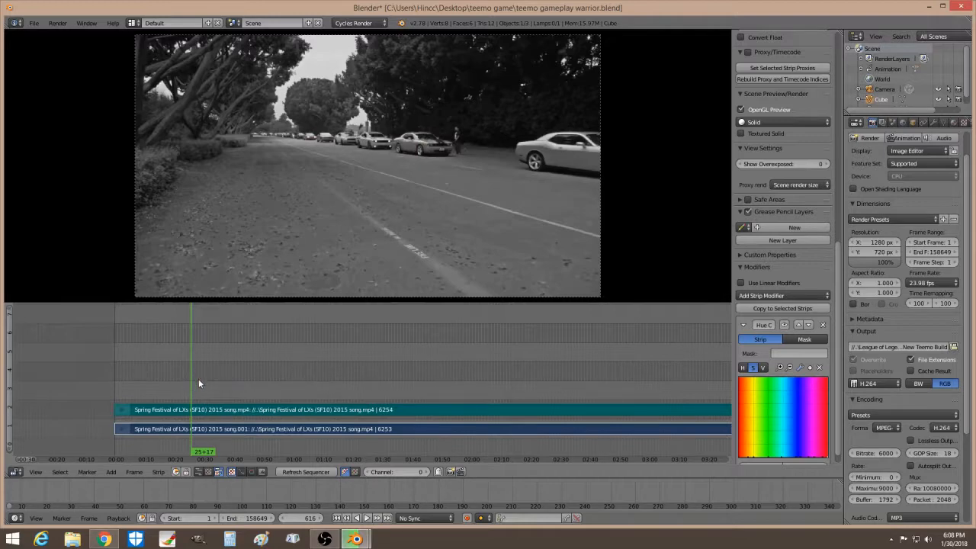
# Play and scrub through the desaturated footage, leaving the playhead at 28+18 on the street shot.
pyautogui.moveTo(201, 379); pyautogui.dragTo(209, 377)
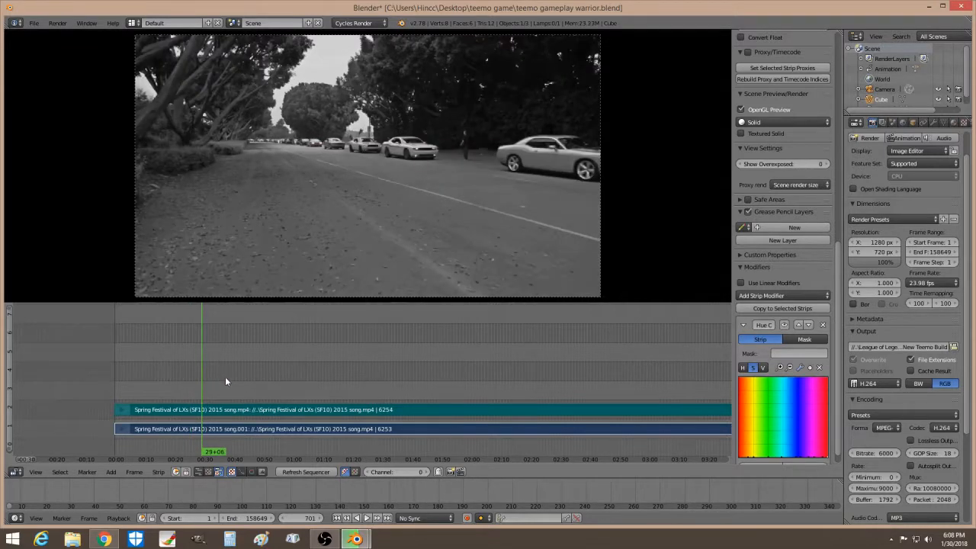
pyautogui.click(225, 376)
pyautogui.hotkey('alt', 'a')
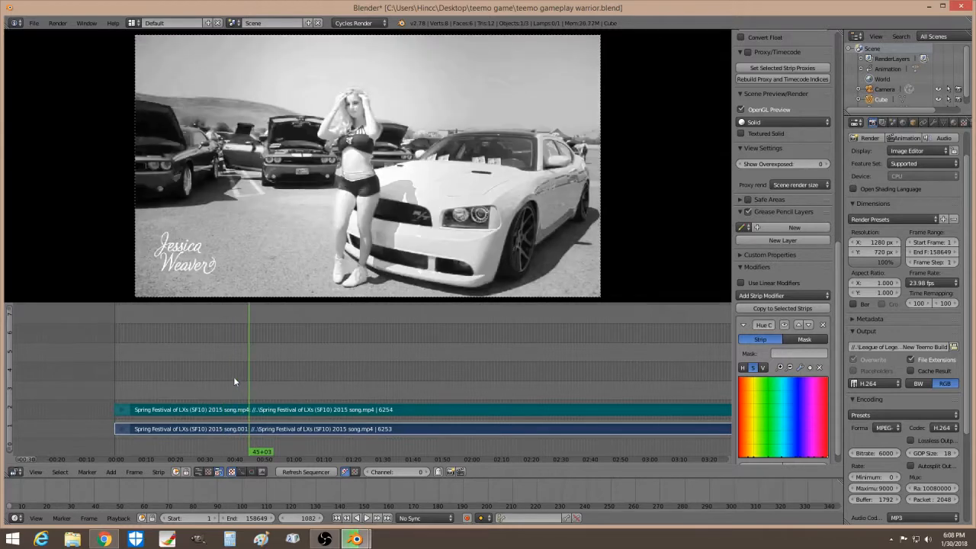
pyautogui.hotkey('alt', 'a')
pyautogui.moveTo(218, 376); pyautogui.dragTo(208, 376)
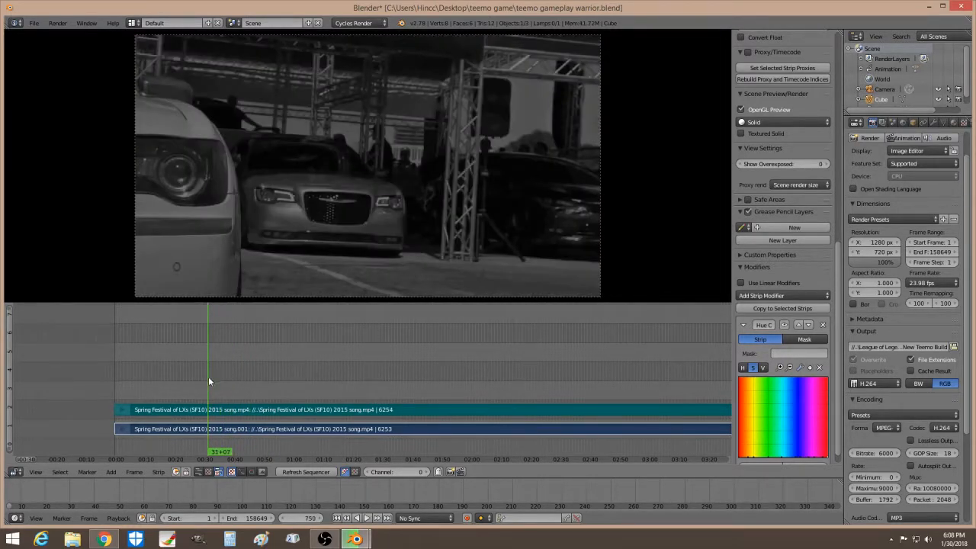
pyautogui.moveTo(208, 376); pyautogui.dragTo(200, 378)
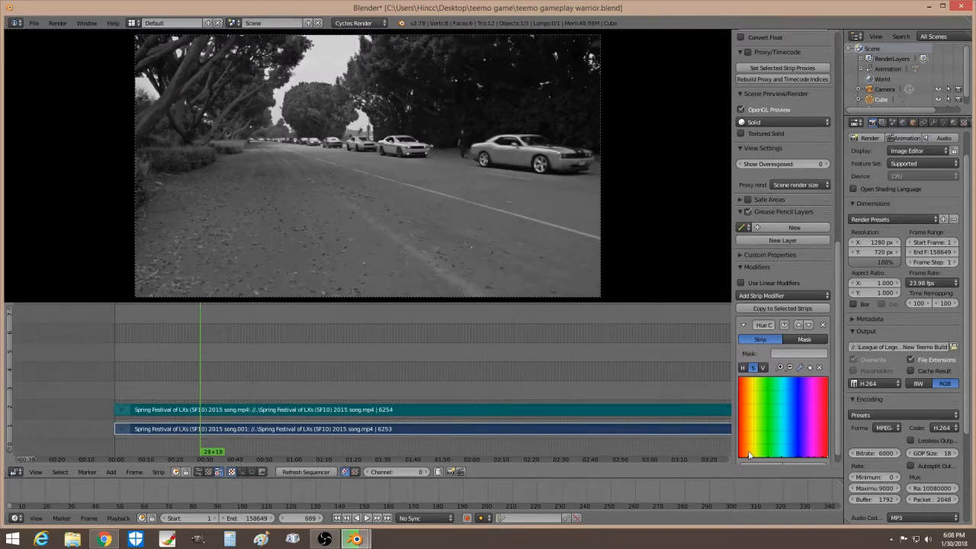
# Raise the saturation curve points for yellow, green, blue, magenta and red above the middle to bring the colors back.
pyautogui.moveTo(750, 456); pyautogui.dragTo(750, 401)
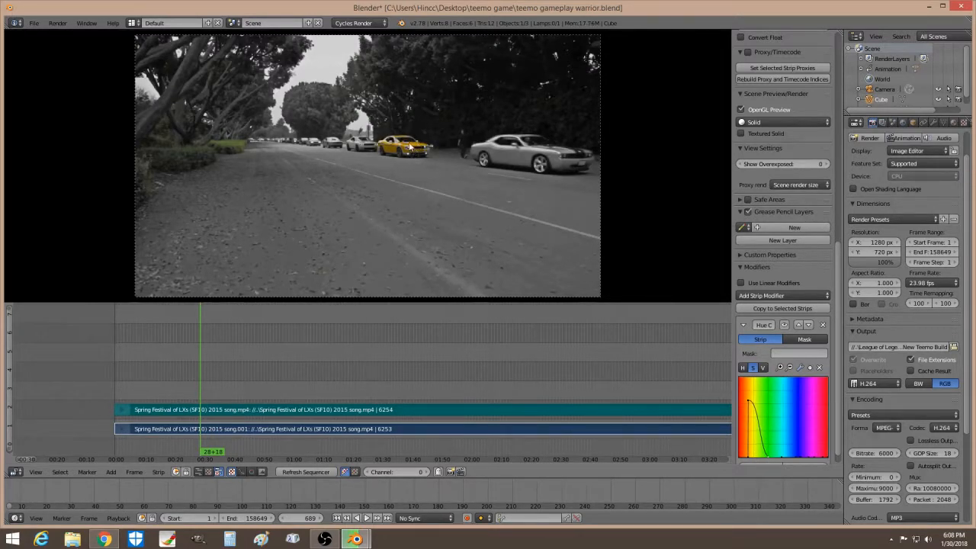
pyautogui.moveTo(769, 458); pyautogui.dragTo(773, 399)
pyautogui.moveTo(782, 457); pyautogui.dragTo(792, 404)
pyautogui.moveTo(803, 459); pyautogui.dragTo(806, 402)
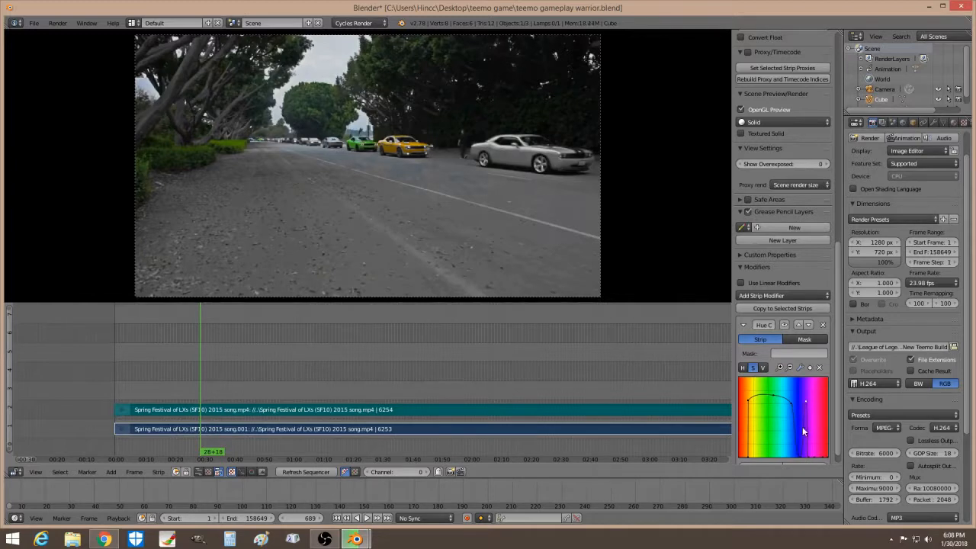
pyautogui.moveTo(814, 458); pyautogui.dragTo(817, 406)
pyautogui.moveTo(748, 457); pyautogui.dragTo(744, 407)
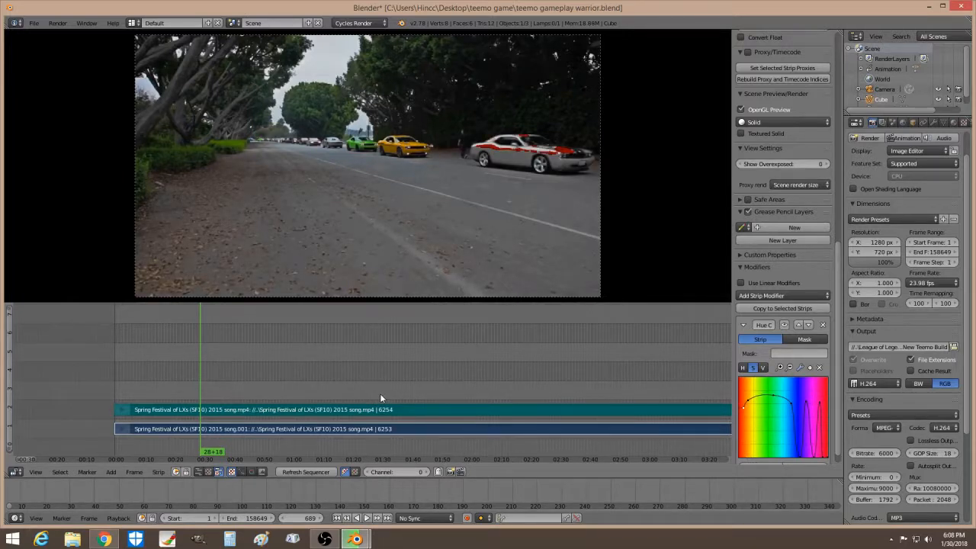
# Cut the movie strip at 28+18 and check the footage around the cut.
pyautogui.rightClick(209, 433)
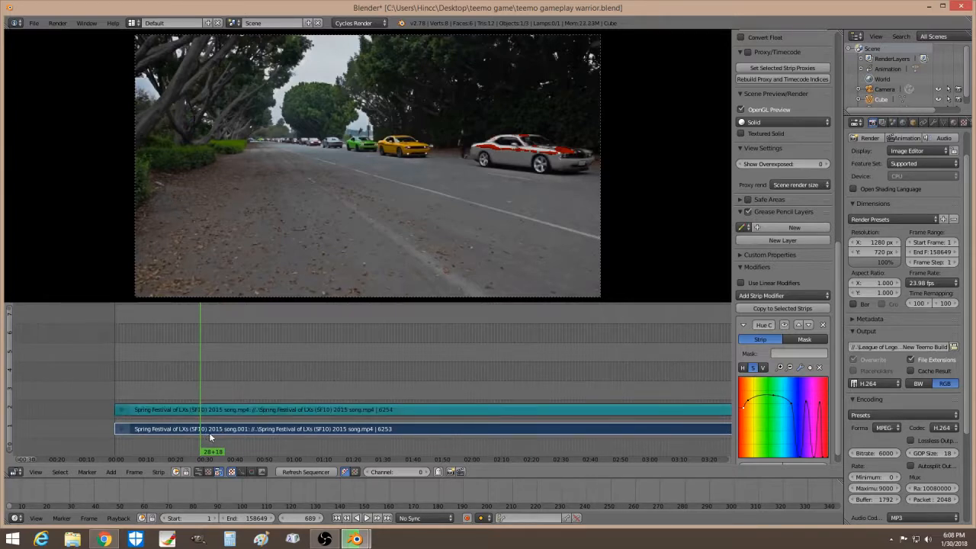
pyautogui.press('k')
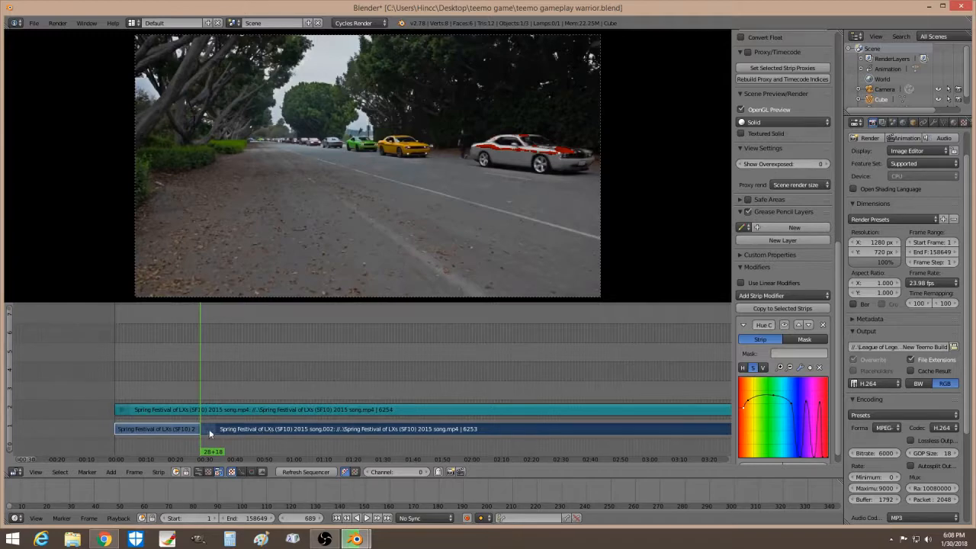
pyautogui.rightClick(173, 429)
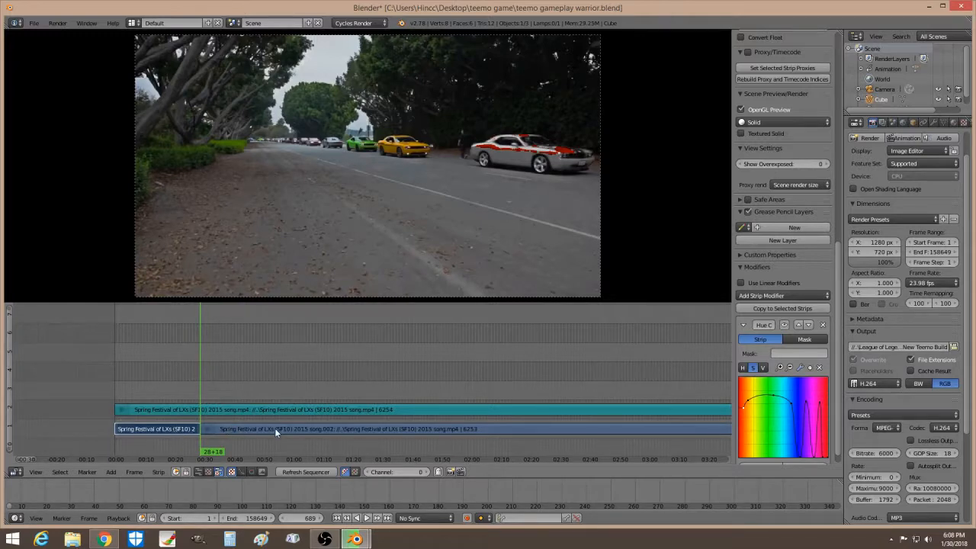
pyautogui.moveTo(270, 379); pyautogui.dragTo(202, 376)
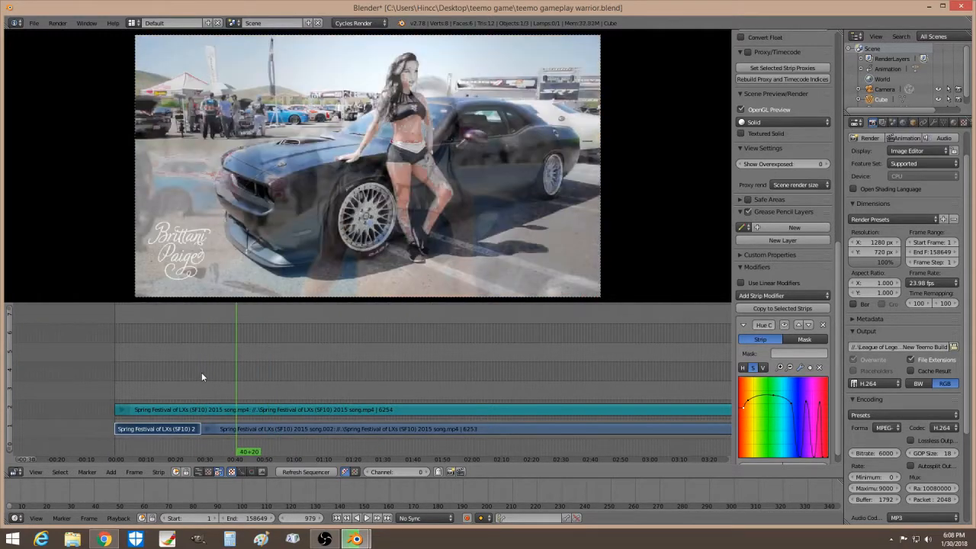
pyautogui.click(201, 372)
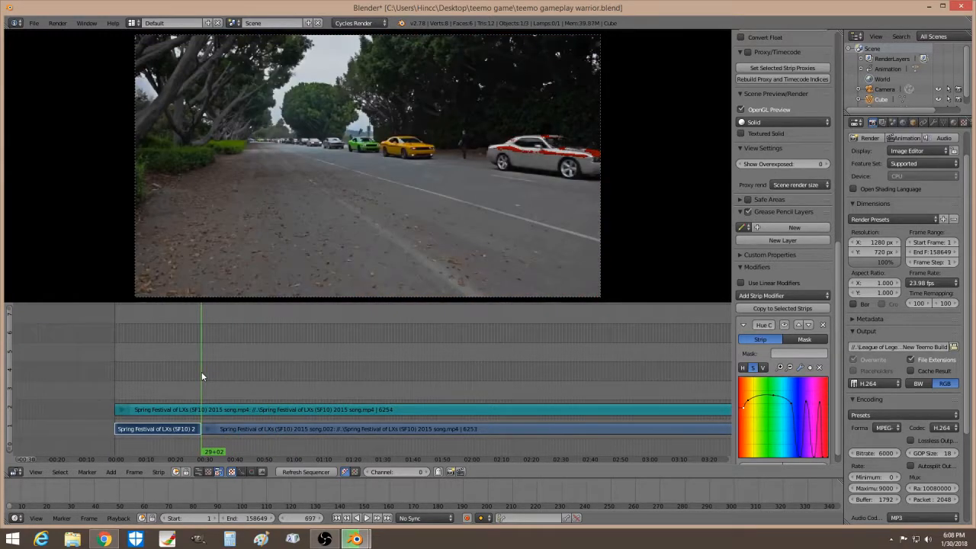
# Select the movie strip pieces before and after the cut in turn to compare their Hue Correct settings.
pyautogui.rightClick(213, 428)
pyautogui.rightClick(177, 429)
pyautogui.rightClick(229, 430)
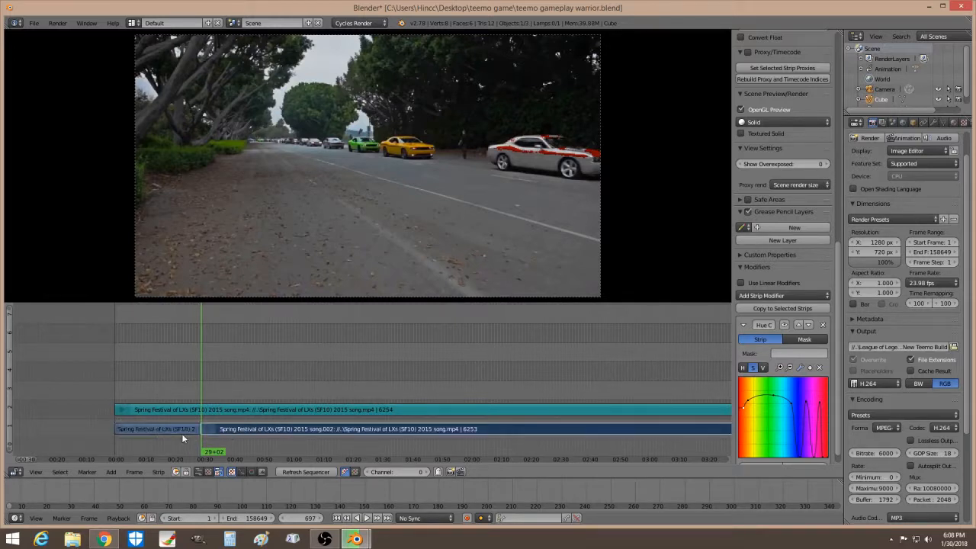
pyautogui.rightClick(183, 432)
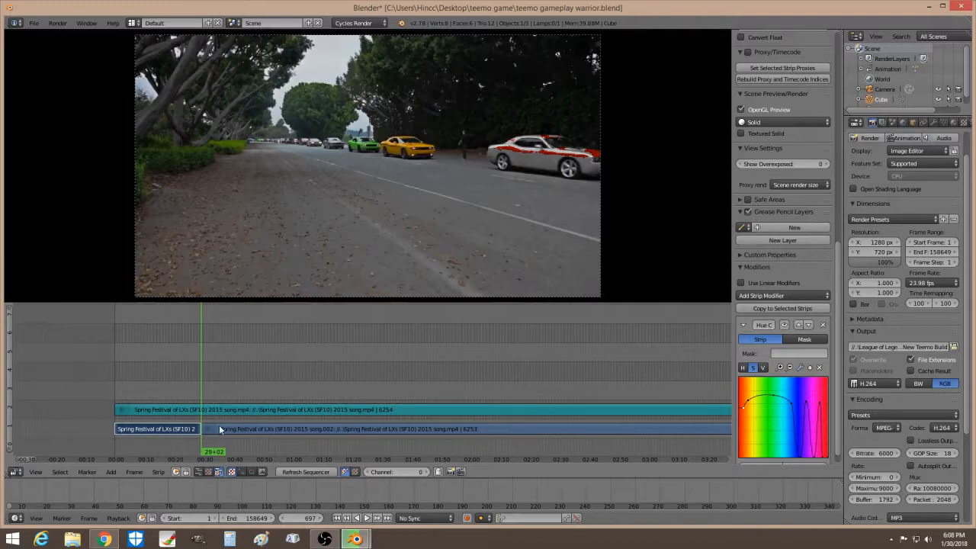
pyautogui.rightClick(212, 428)
pyautogui.rightClick(187, 430)
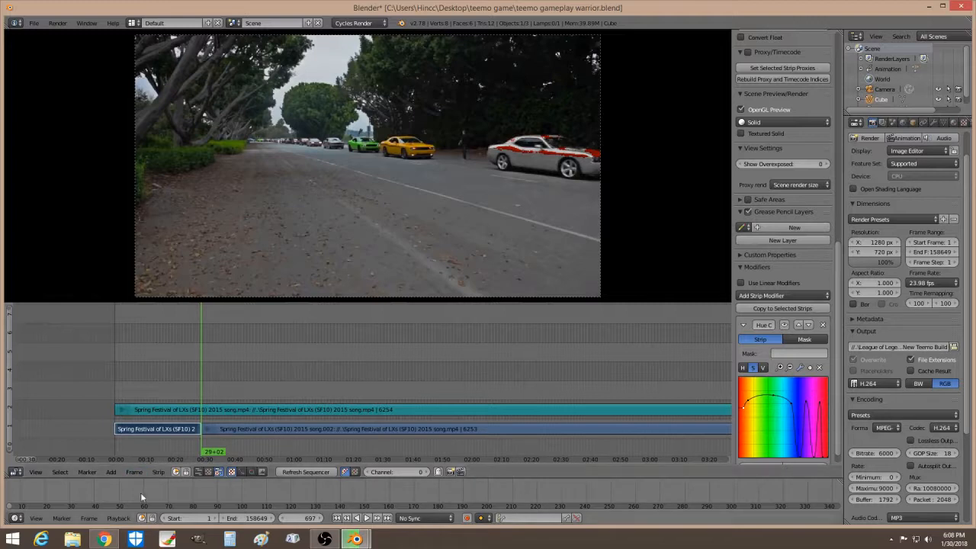
# Add an Adjustment Layer effect strip above the movie and sound strips at the playhead.
pyautogui.click(111, 472)
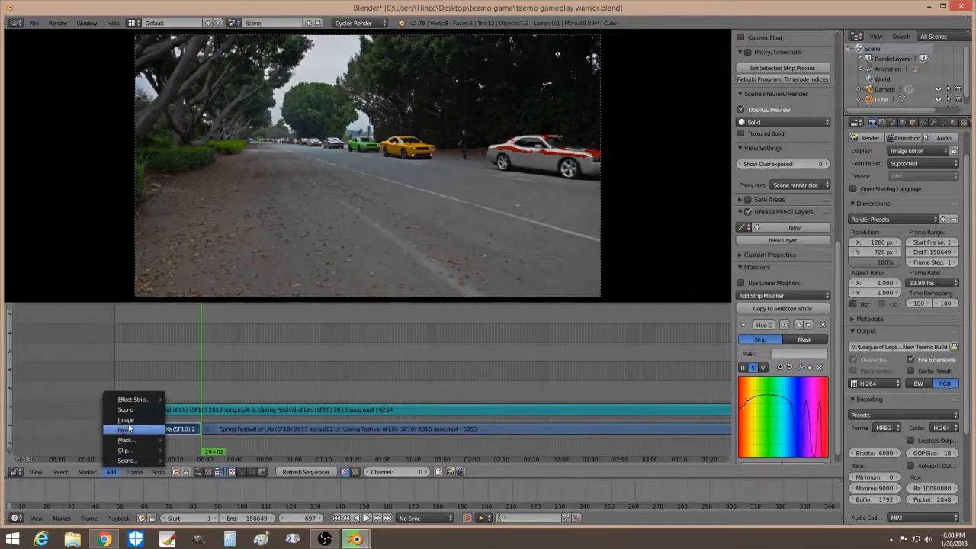
pyautogui.moveTo(137, 401)
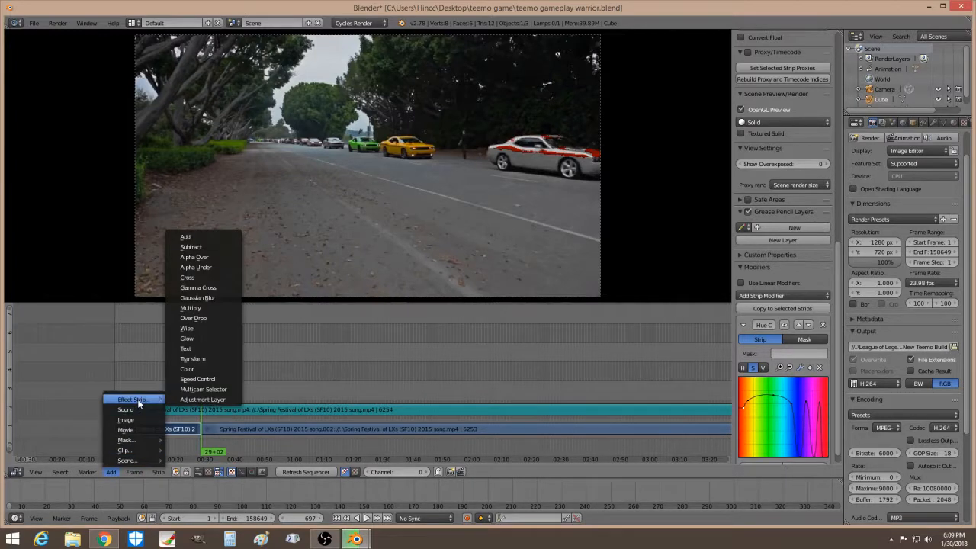
pyautogui.click(197, 398)
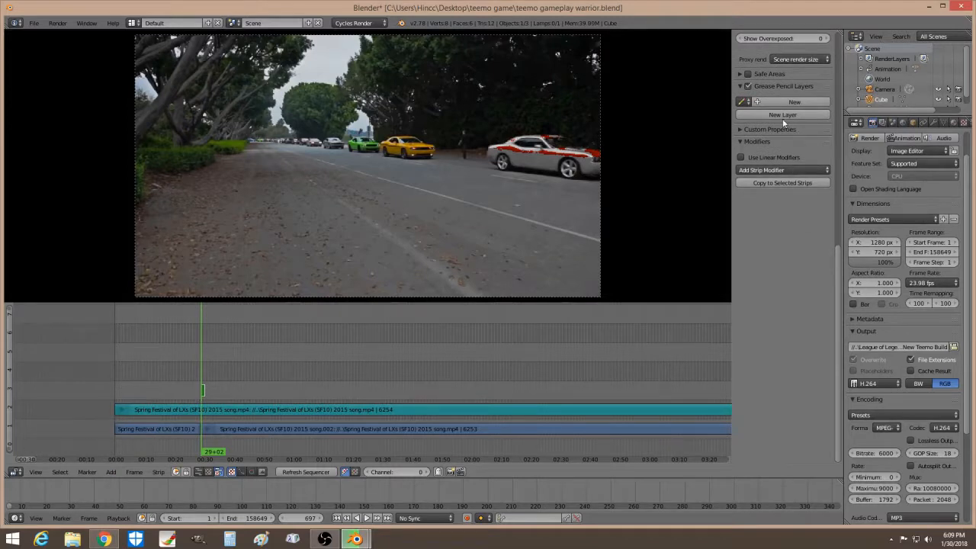
# Set the adjustment layer's length to 3544 frames and move it earlier to start at frame 96, spanning the cut.
pyautogui.moveTo(835, 297); pyautogui.dragTo(844, 71)
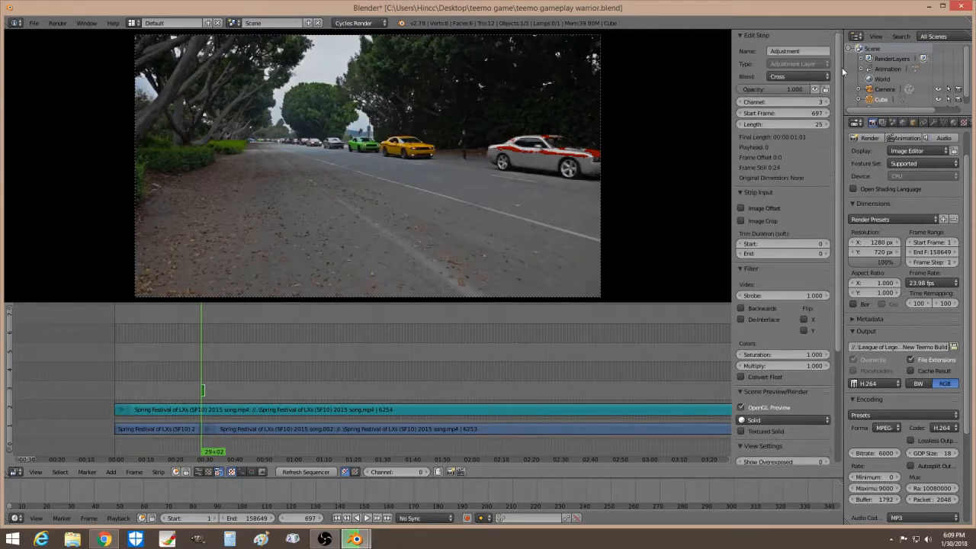
pyautogui.moveTo(781, 125); pyautogui.dragTo(856, 125)
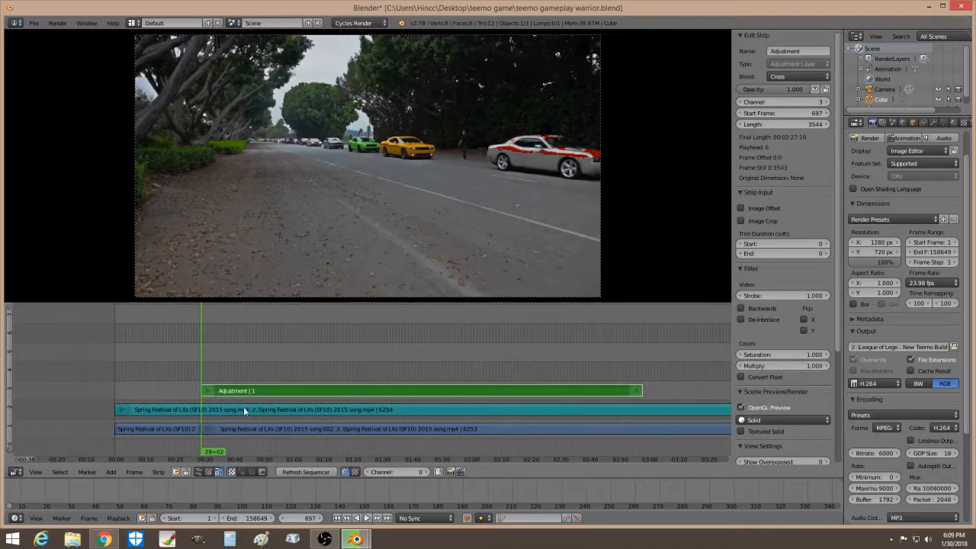
pyautogui.moveTo(234, 395); pyautogui.dragTo(198, 385, button='right')
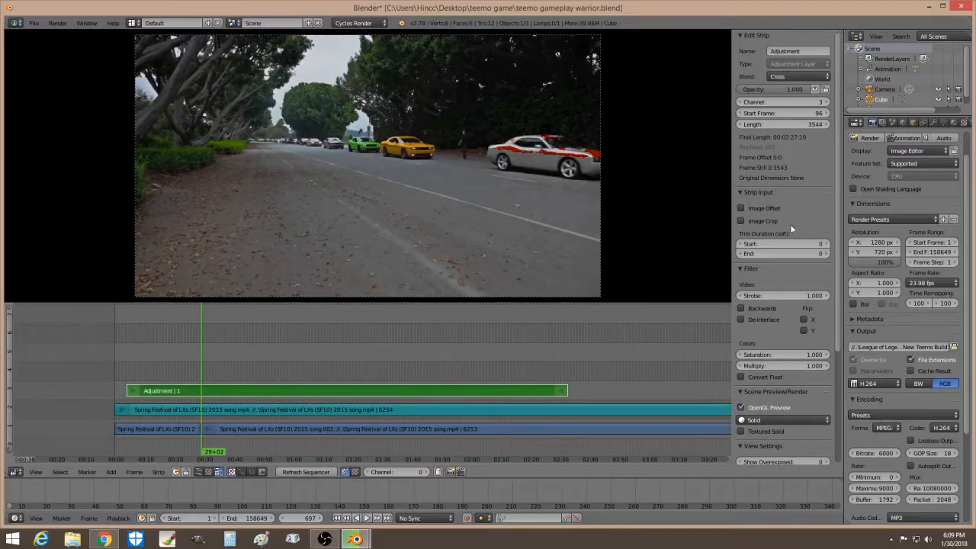
# Add a Hue Correct modifier to the adjustment layer strip.
pyautogui.scroll(-5, 839, 326)
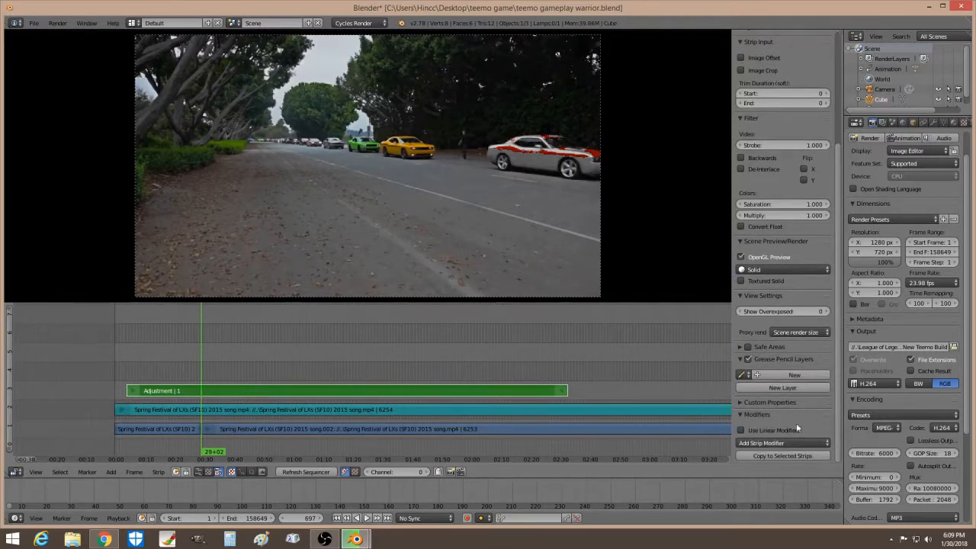
pyautogui.click(781, 443)
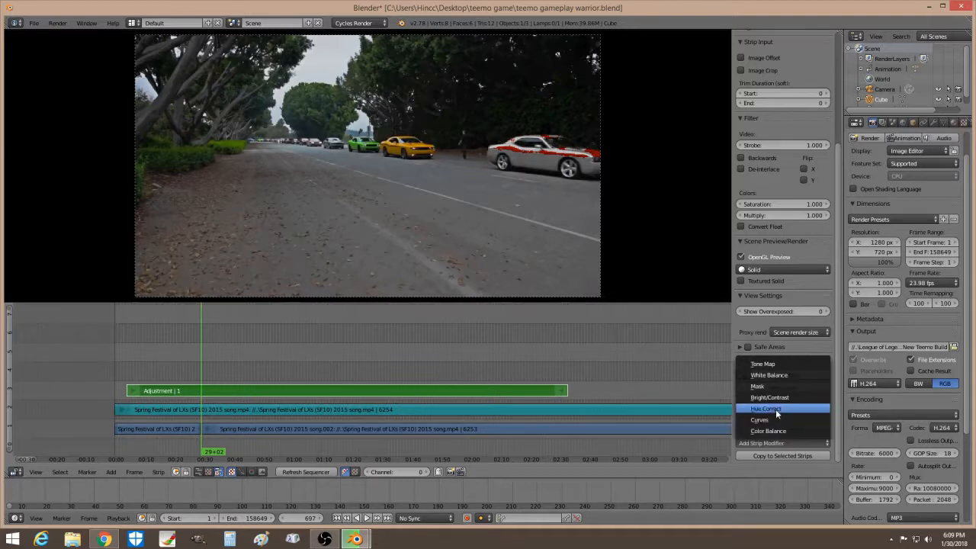
pyautogui.click(775, 409)
pyautogui.scroll(-5, 836, 341)
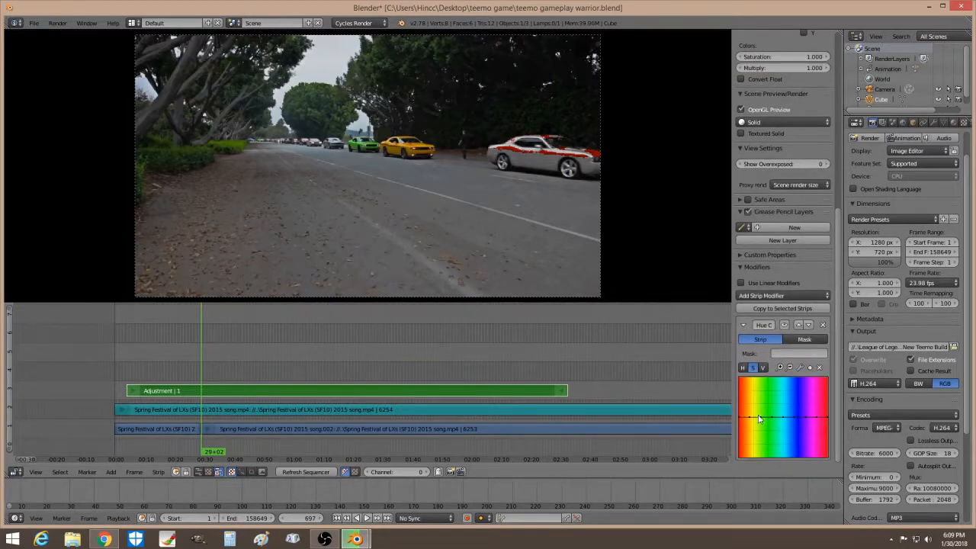
# Lower the points of the adjustment layer's Hue Correct saturation curve to the bottom to desaturate the footage.
pyautogui.moveTo(759, 418); pyautogui.dragTo(760, 456)
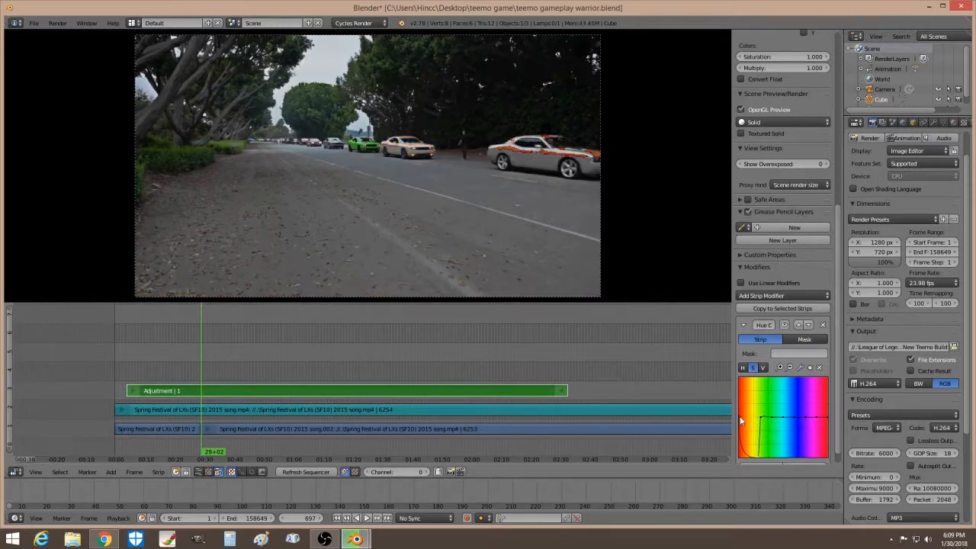
pyautogui.moveTo(740, 418); pyautogui.dragTo(741, 456)
pyautogui.moveTo(761, 417); pyautogui.dragTo(785, 454)
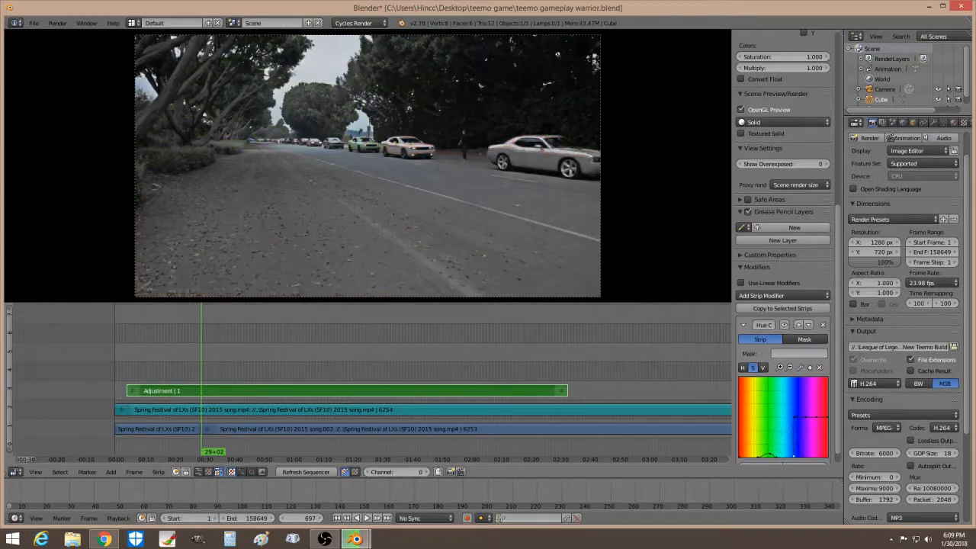
pyautogui.moveTo(813, 420); pyautogui.dragTo(814, 456)
pyautogui.moveTo(817, 419); pyautogui.dragTo(828, 458)
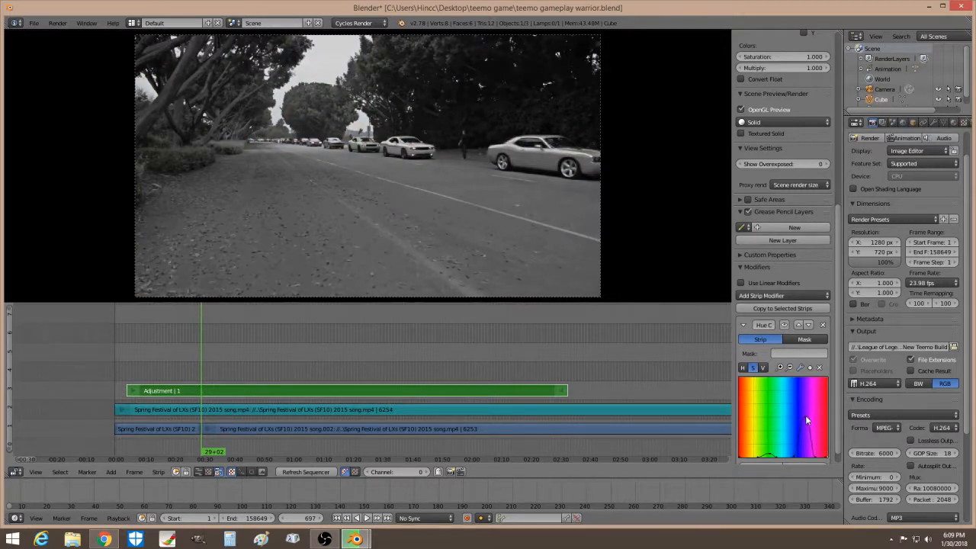